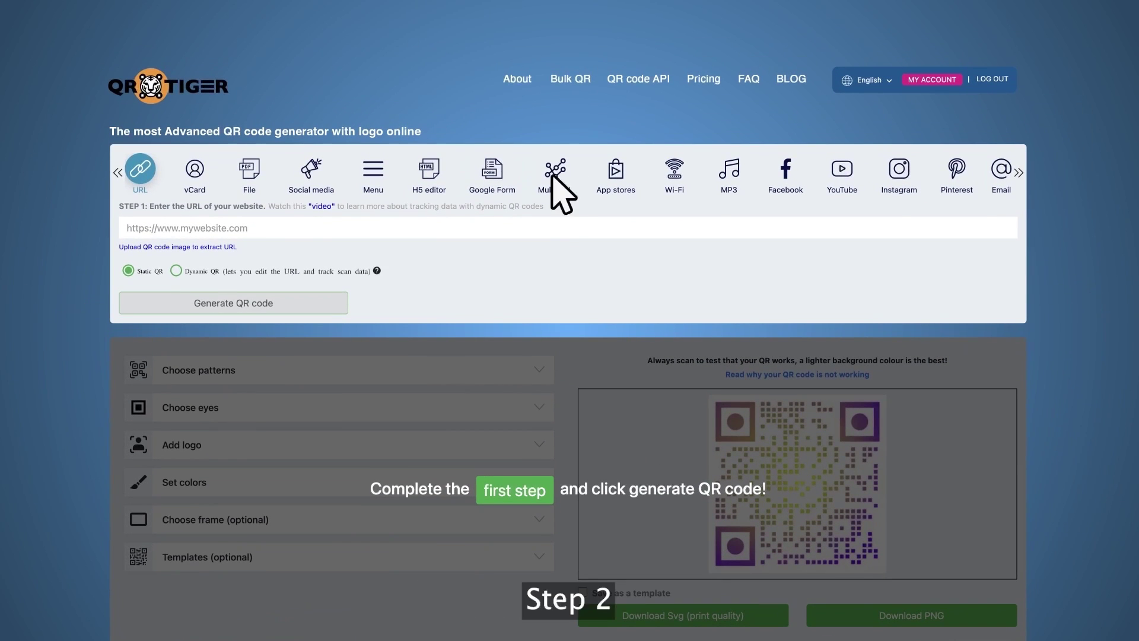
Start a Location-based multi-URL code with qrcode-tiger.com as the default URL.
{"action": "left_click", "coordinate": [556, 172]}
{"action": "left_click", "coordinate": [291, 271]}
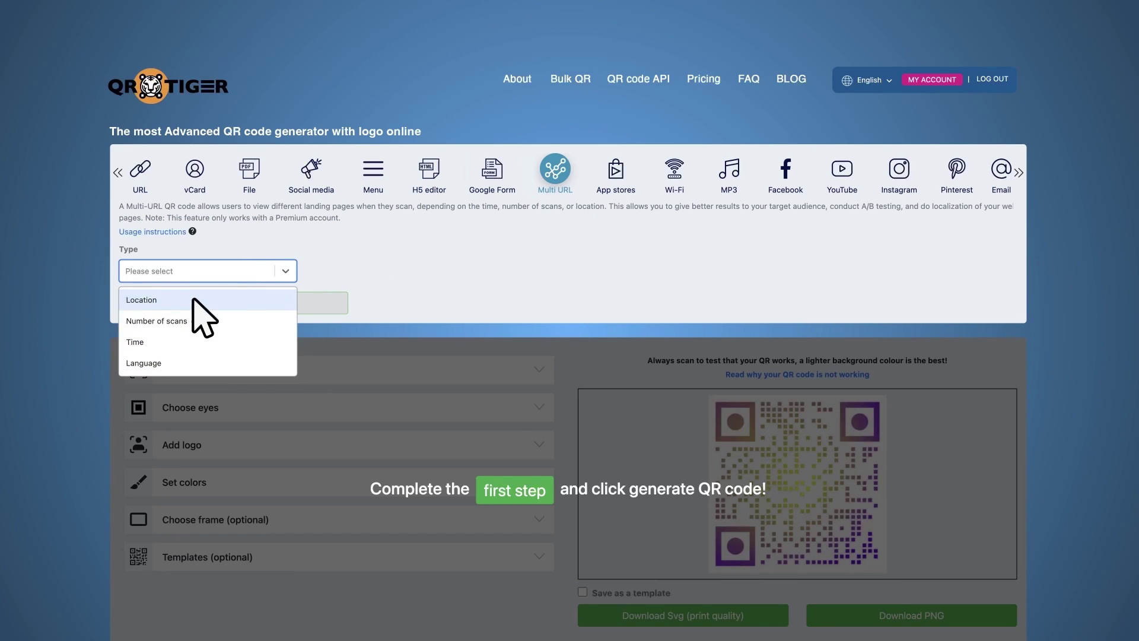
{"action": "left_click", "coordinate": [193, 300]}
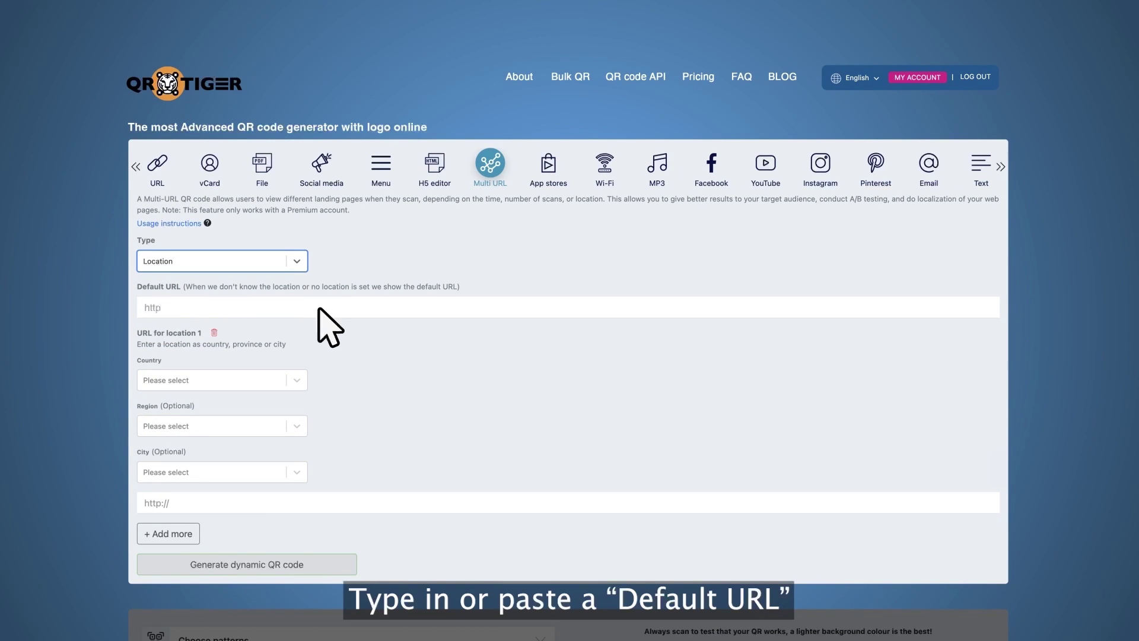
{"action": "type", "text": "er.com/"}
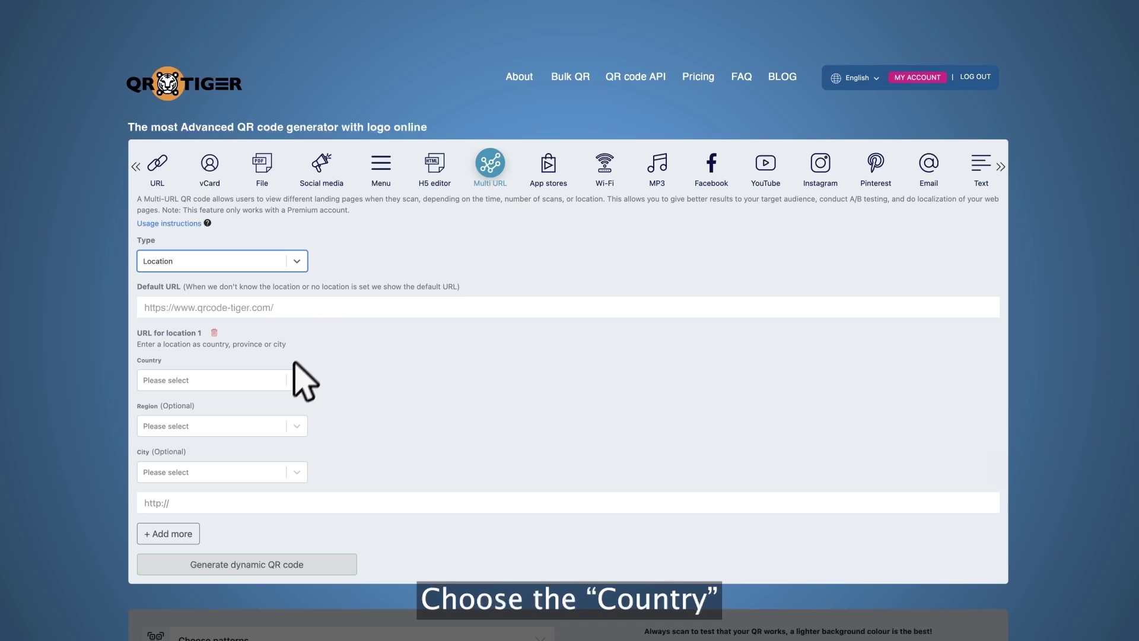
Send Chicago, Illinois, United States visitors to qrcodetigerportal.com/us.
{"action": "left_click", "coordinate": [290, 383]}
{"action": "type", "text": "United States"}
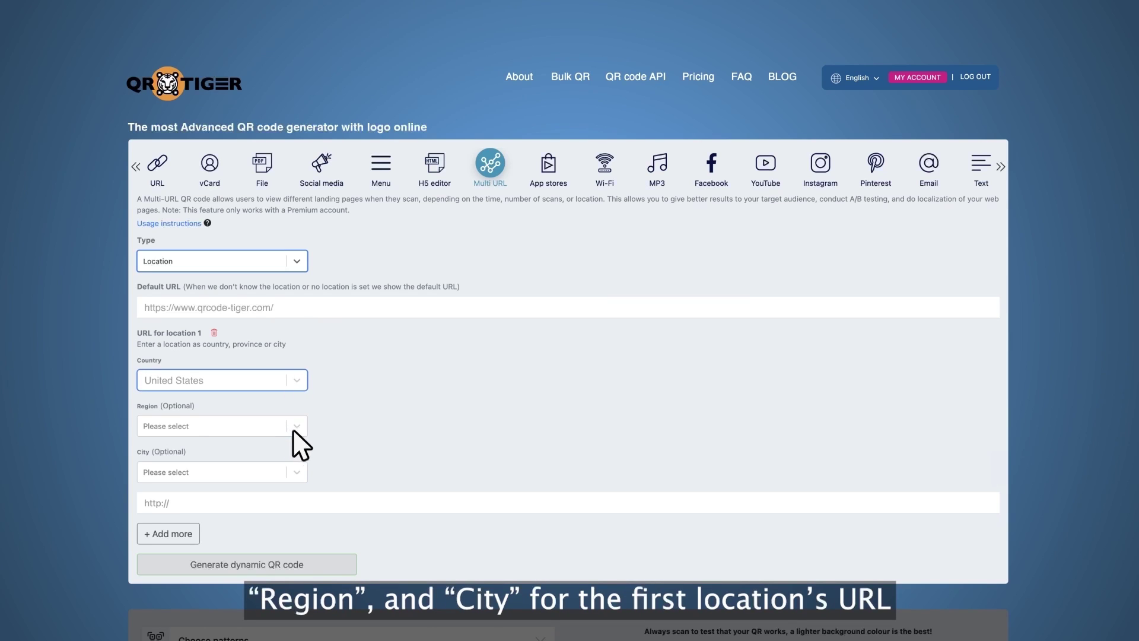
{"action": "left_click", "coordinate": [294, 427]}
{"action": "type", "text": "Illinois"}
{"action": "left_click", "coordinate": [293, 470]}
{"action": "type", "text": "Chicago"}
{"action": "key", "text": "Tab"}
{"action": "type", "text": "https://www.qrcod"}
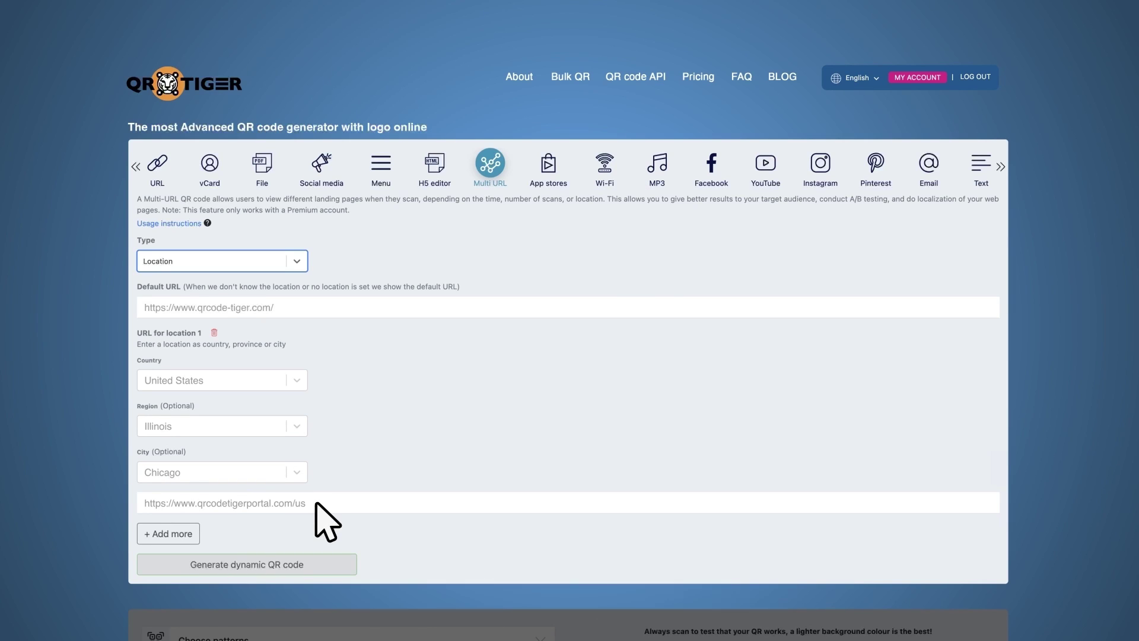
{"action": "left_click", "coordinate": [173, 536]}
{"action": "scroll", "coordinate": [178, 546], "scroll_direction": "down", "scroll_amount": 3}
{"action": "left_click", "coordinate": [302, 414]}
{"action": "type", "text": "Germa"}
{"action": "key", "text": "Return"}
{"action": "left_click", "coordinate": [297, 457]}
{"action": "type", "text": "Land Berlin"}
{"action": "key", "text": "Return"}
{"action": "left_click", "coordinate": [294, 502]}
{"action": "type", "text": "Be"}
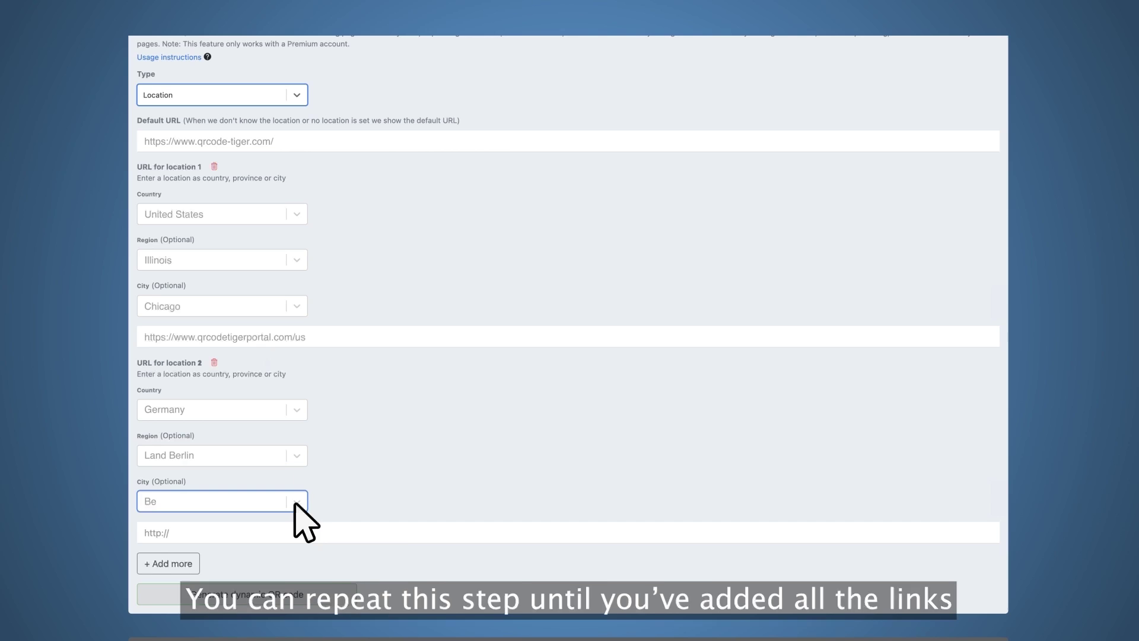
{"action": "type", "text": "rlin"}
{"action": "left_click", "coordinate": [346, 531]}
{"action": "type", "text": "https://www.qrcodetigerportal.com/de"}
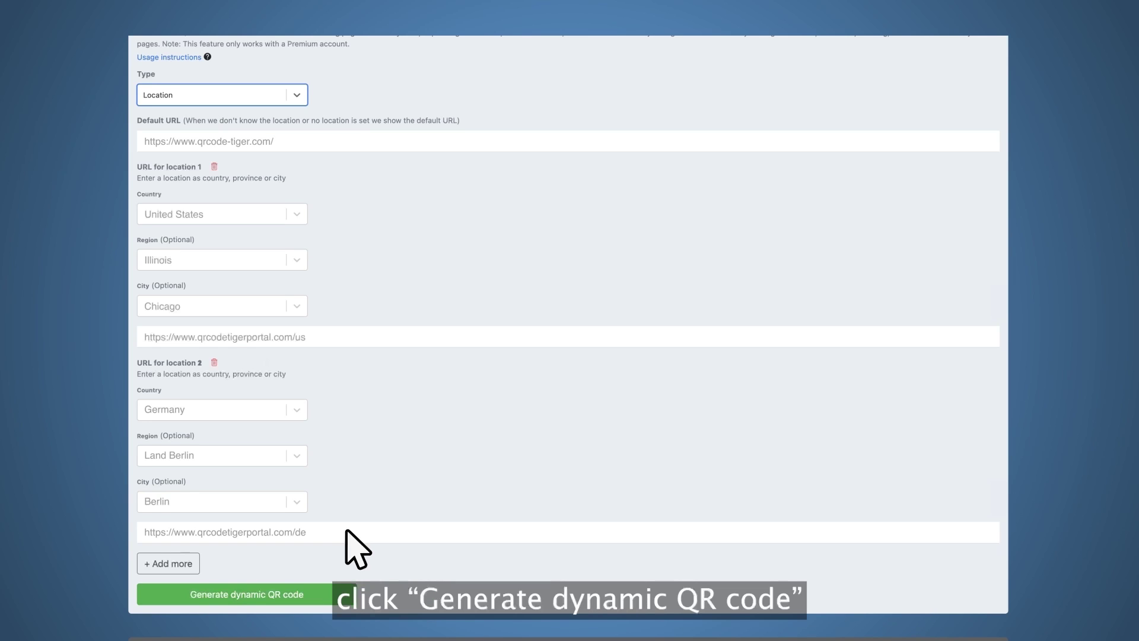
Generate the dynamic QR code with round-dot modules, a new eye style and the SCAN ME logo.
{"action": "left_click", "coordinate": [329, 594]}
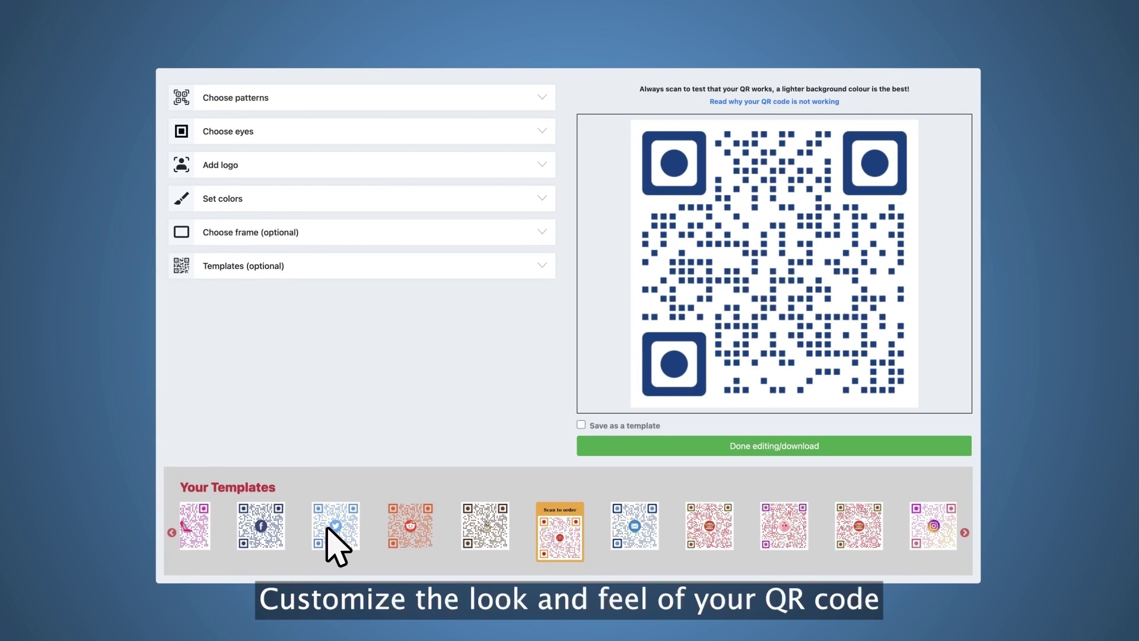
{"action": "left_click", "coordinate": [373, 98]}
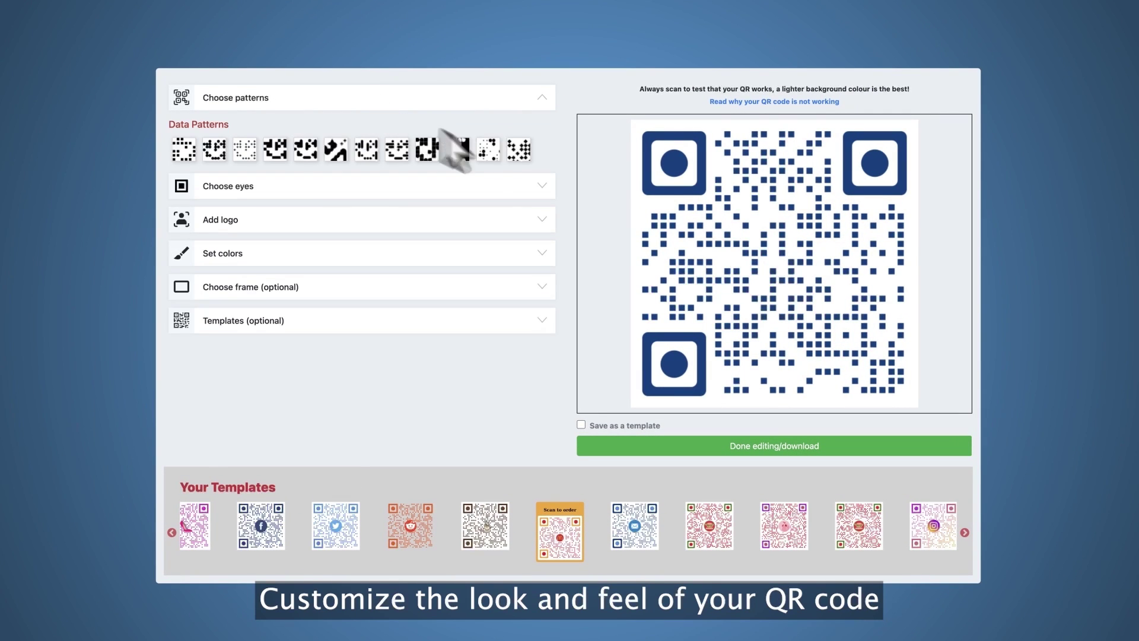
{"action": "left_click", "coordinate": [487, 151]}
{"action": "left_click", "coordinate": [513, 102]}
{"action": "left_click", "coordinate": [522, 130]}
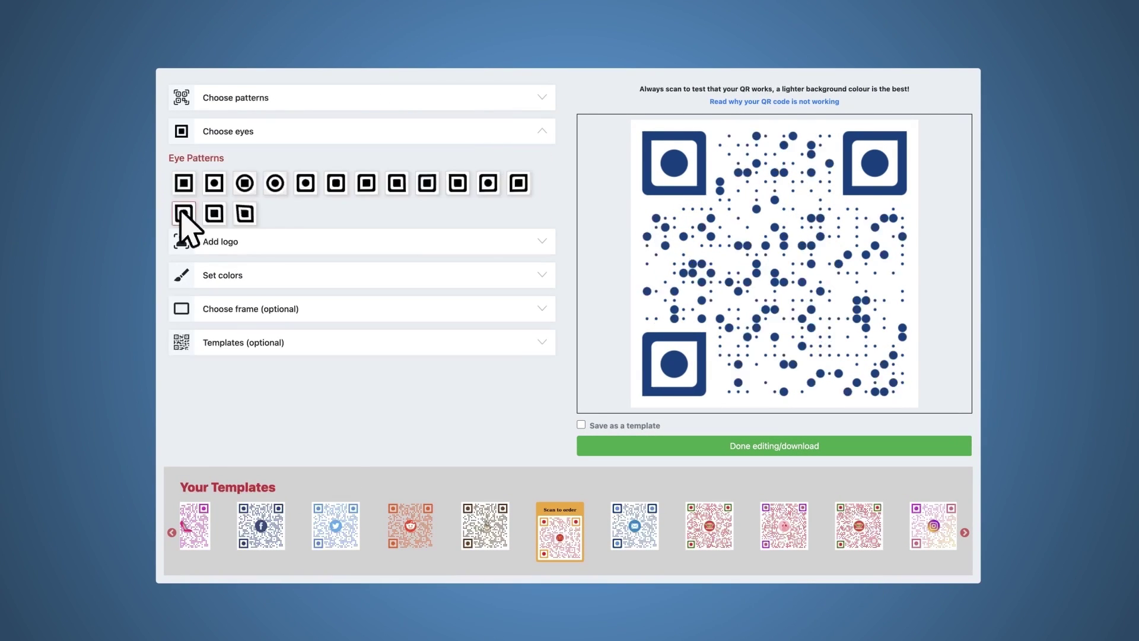
{"action": "left_click", "coordinate": [460, 136]}
{"action": "left_click", "coordinate": [466, 165]}
{"action": "left_click", "coordinate": [326, 326]}
Color the code with a dark grey-to-green gradient running NW - SE.
{"action": "left_click", "coordinate": [385, 367]}
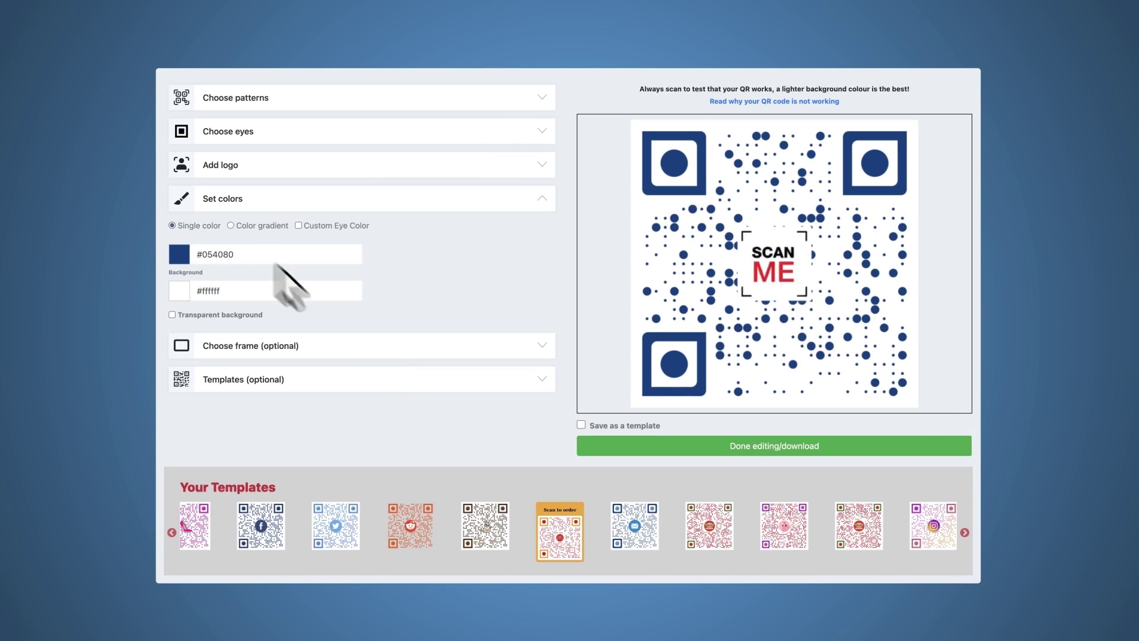
{"action": "left_click", "coordinate": [231, 225]}
{"action": "left_click", "coordinate": [179, 254]}
{"action": "left_click", "coordinate": [180, 331]}
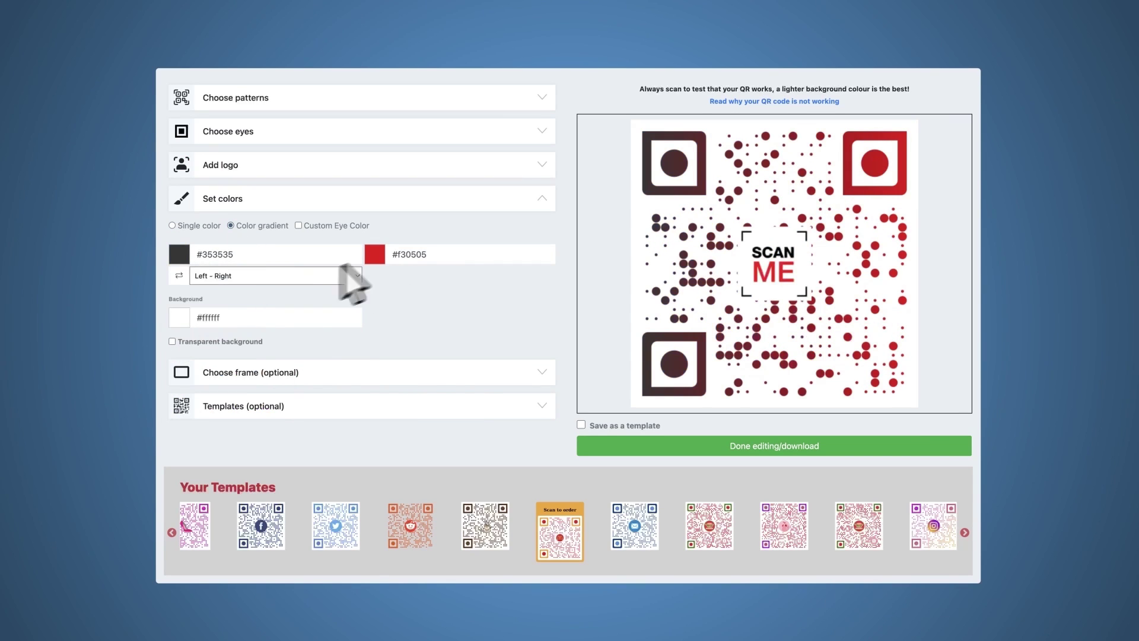
{"action": "left_click", "coordinate": [375, 256]}
{"action": "left_click", "coordinate": [429, 404]}
{"action": "left_click", "coordinate": [349, 302]}
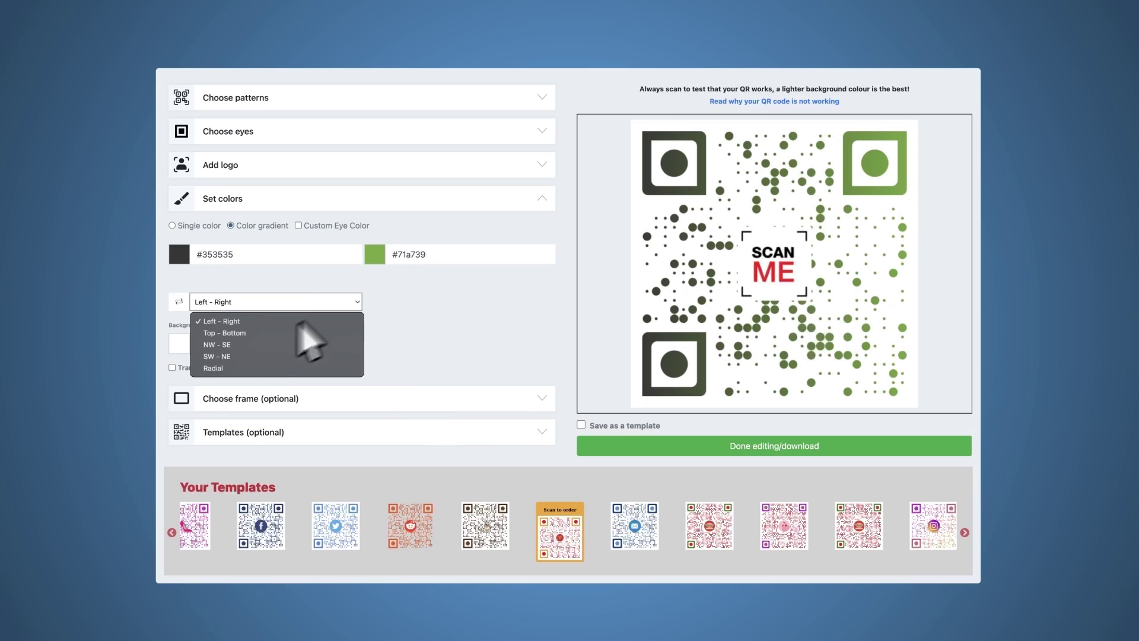
{"action": "left_click", "coordinate": [256, 344]}
Give the corner eyes green outer frames and dark grey centres.
{"action": "left_click", "coordinate": [298, 225]}
{"action": "scroll", "coordinate": [279, 269], "scroll_direction": "down", "scroll_amount": 1}
{"action": "left_click", "coordinate": [179, 308]}
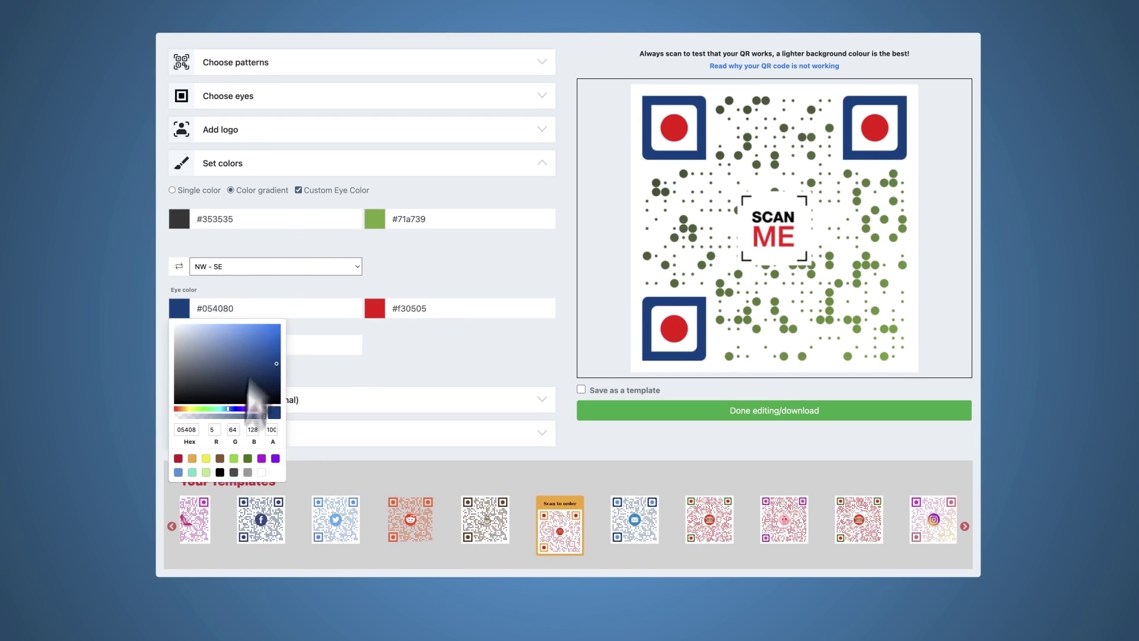
{"action": "left_click", "coordinate": [233, 459]}
{"action": "left_click", "coordinate": [375, 307]}
{"action": "left_click", "coordinate": [376, 386]}
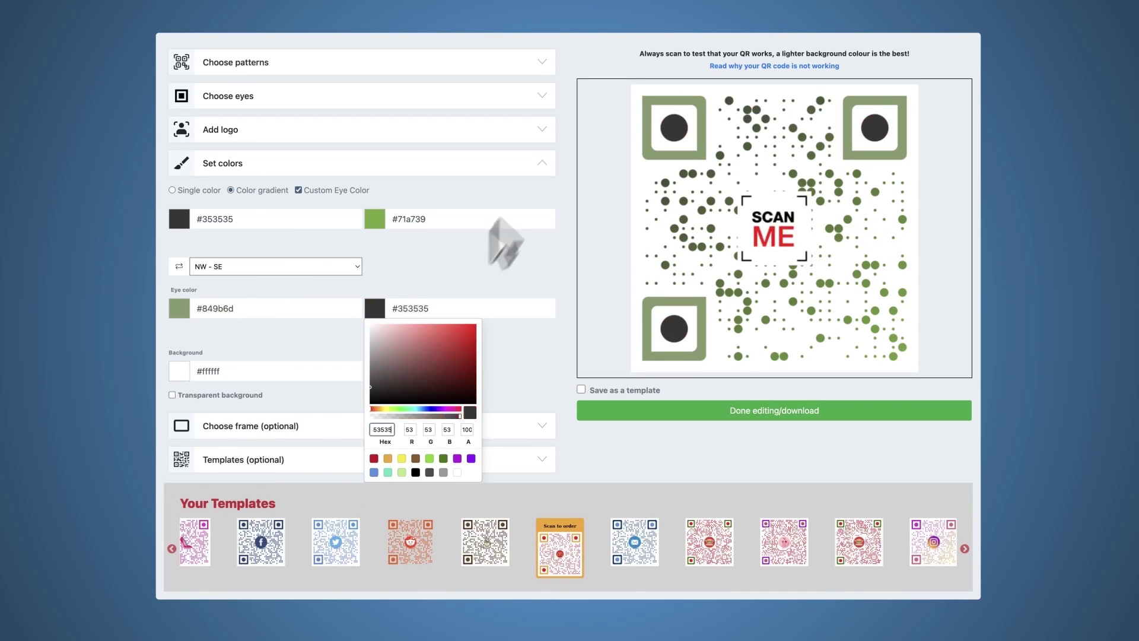
{"action": "left_click", "coordinate": [541, 164]}
Wrap the code in a shield-shaped frame with the text LOCATION.
{"action": "left_click", "coordinate": [528, 196]}
{"action": "left_click", "coordinate": [380, 274]}
{"action": "left_click", "coordinate": [284, 407]}
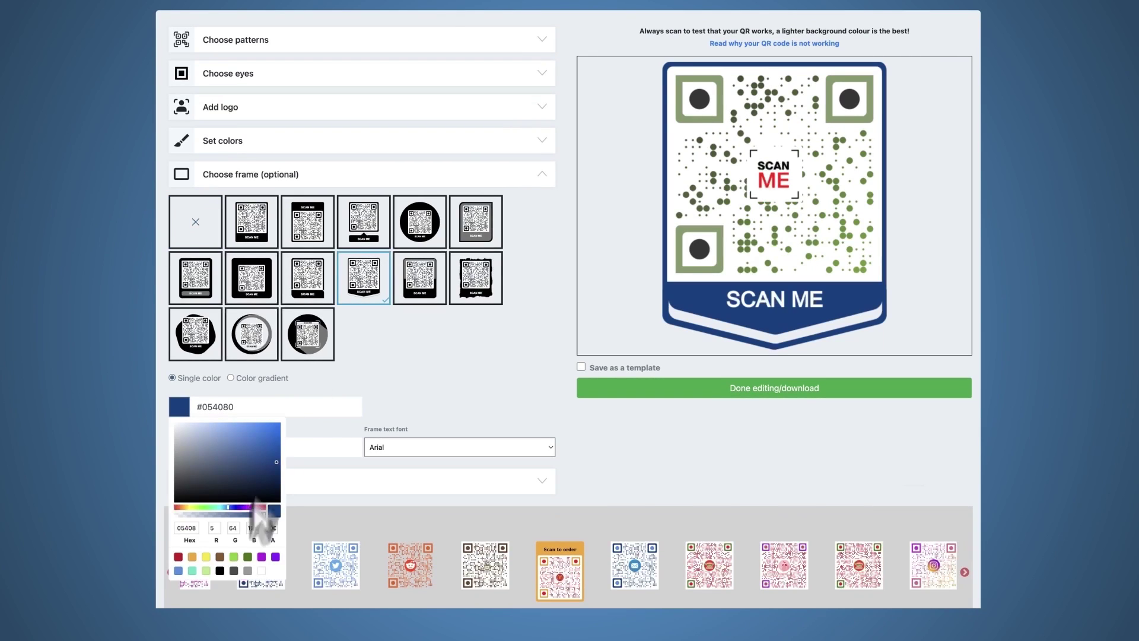
{"action": "triple_click", "coordinate": [284, 449]}
{"action": "type", "text": "LOCATION"}
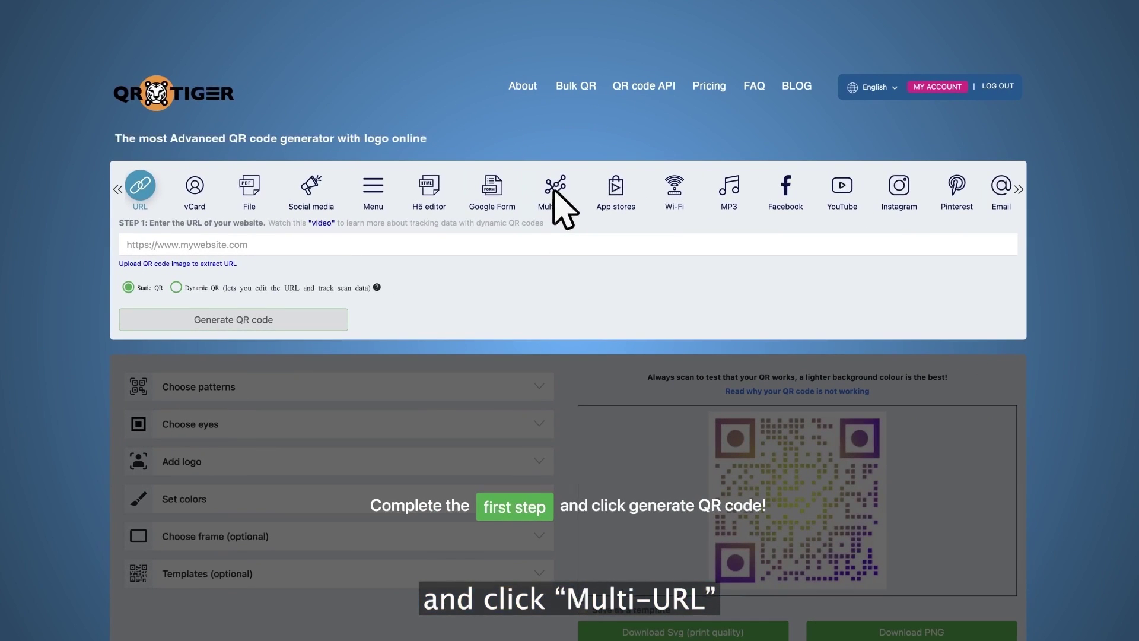
Create a Number-of-scans multi-URL code starting at qrcode-tiger.com, switching to another qrcode-tiger.com link after 3 scans.
{"action": "left_click", "coordinate": [553, 181]}
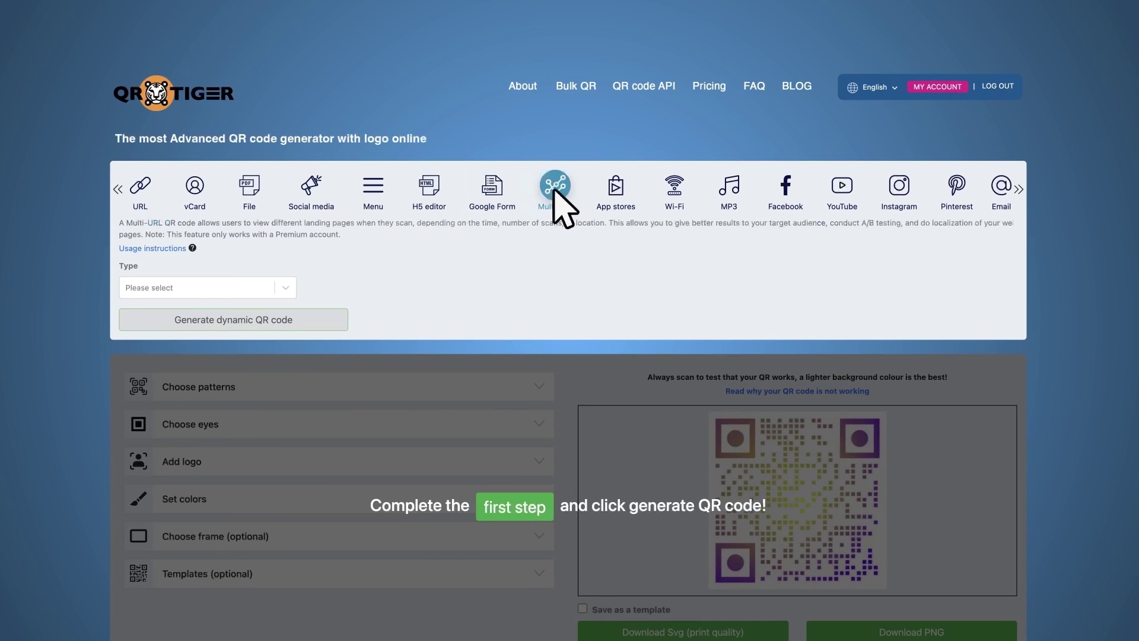
{"action": "left_click", "coordinate": [272, 289]}
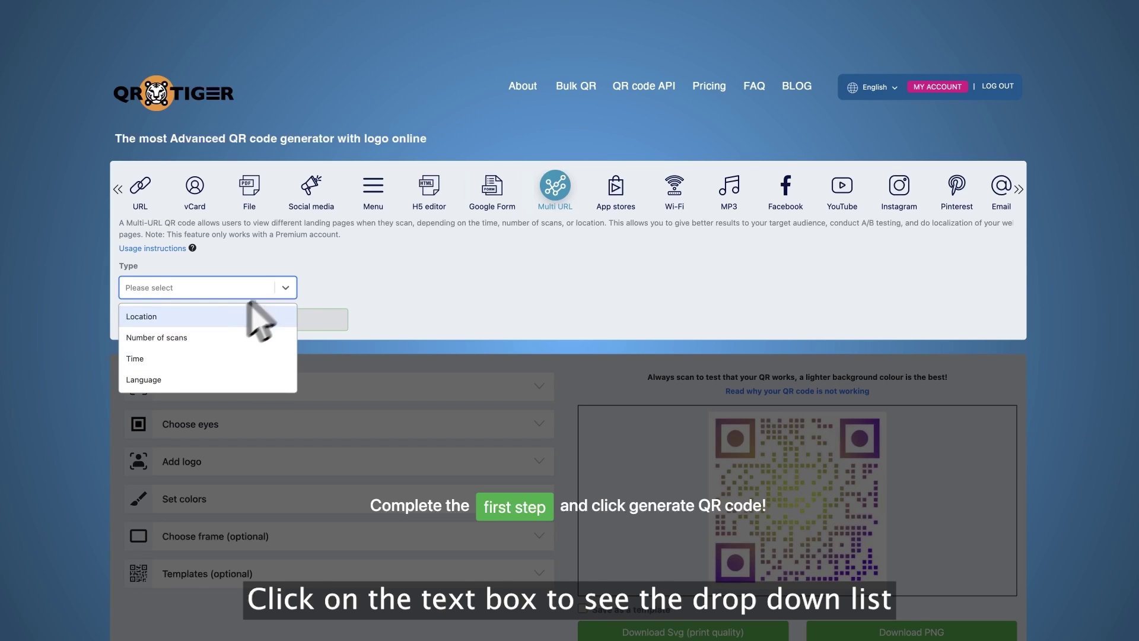
{"action": "left_click", "coordinate": [229, 337]}
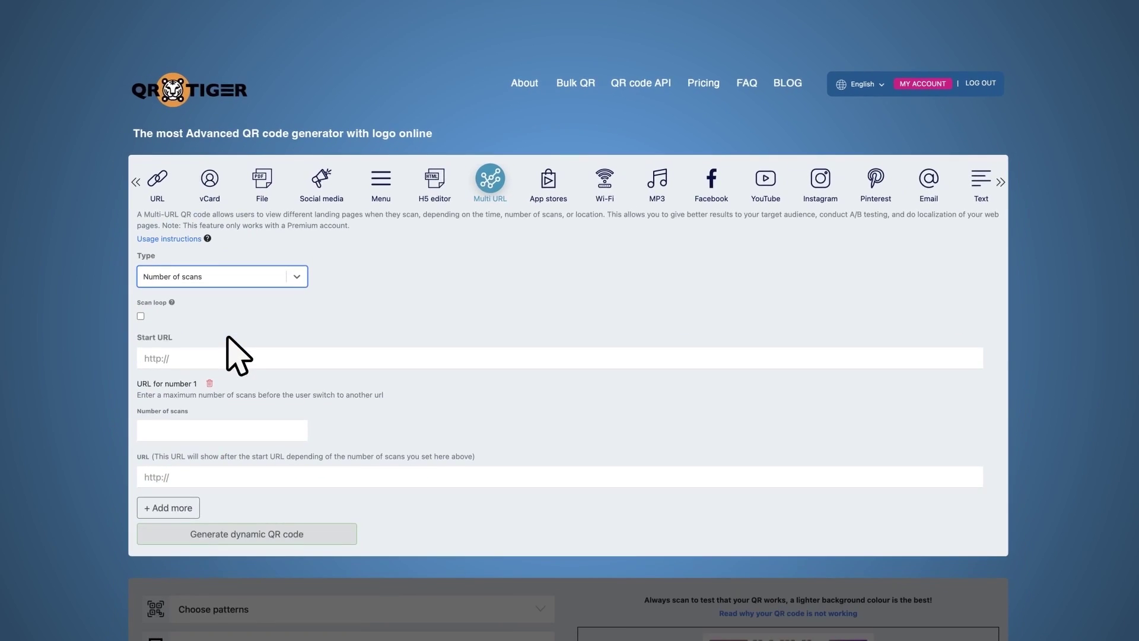
{"action": "left_click", "coordinate": [288, 360]}
{"action": "type", "text": "https://www.qrcode-tiger.com/"}
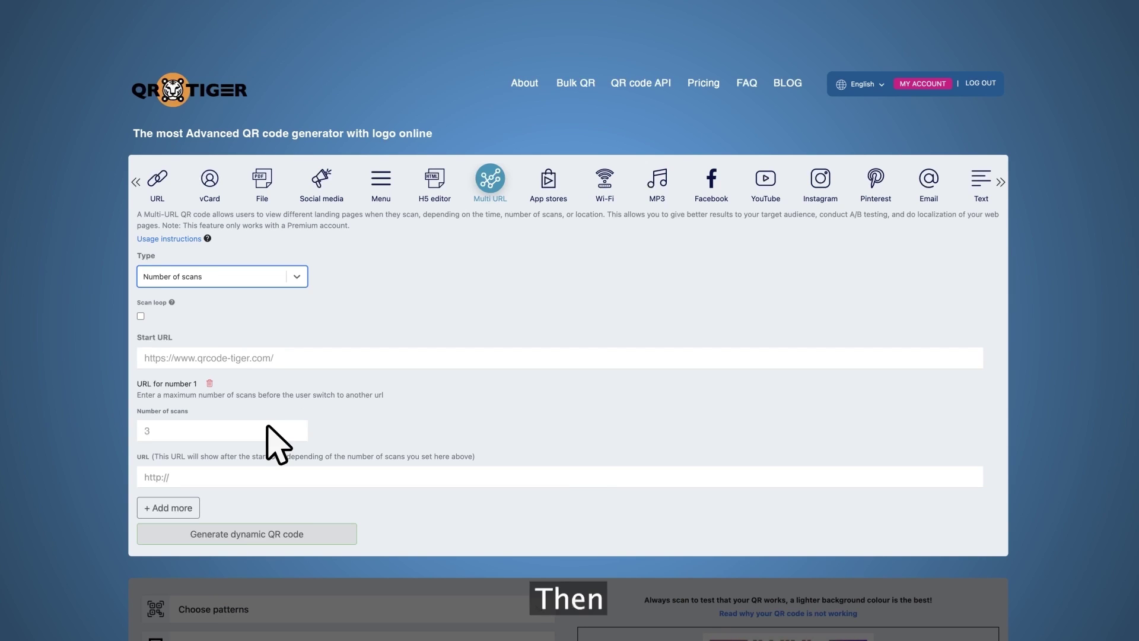
{"action": "left_click", "coordinate": [277, 474]}
{"action": "type", "text": "https://www.qrcode-tiger.com/?q=7#sdfgh?sd:"}
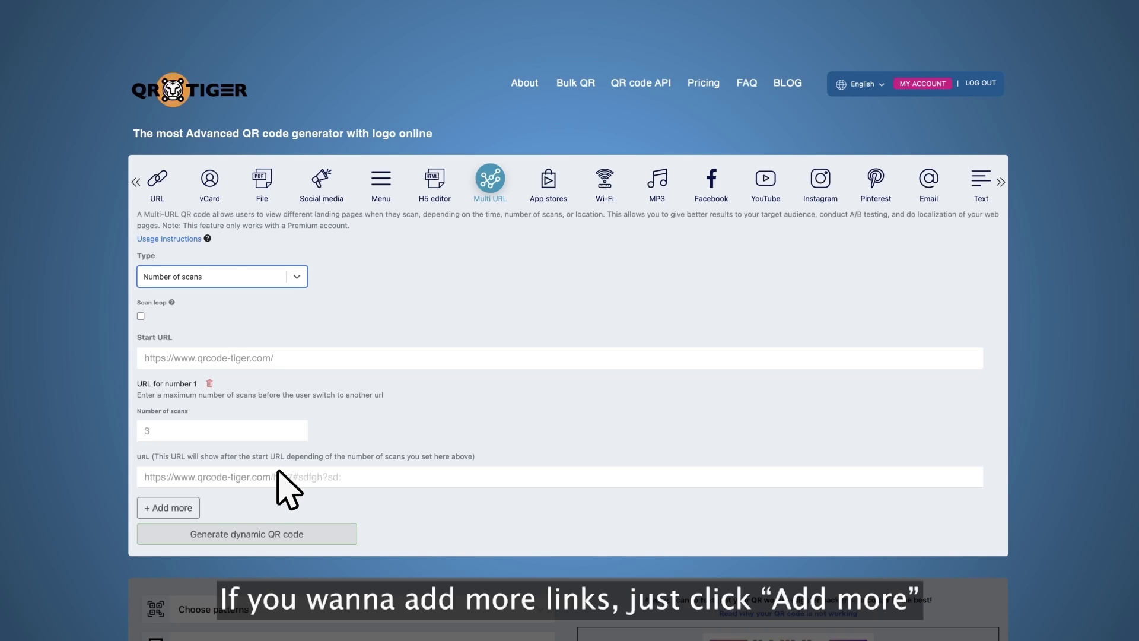
Add a second link at 74 scans with scan loop enabled, then generate the dynamic QR code.
{"action": "left_click", "coordinate": [186, 509]}
{"action": "scroll", "coordinate": [189, 516], "scroll_direction": "down", "scroll_amount": 3}
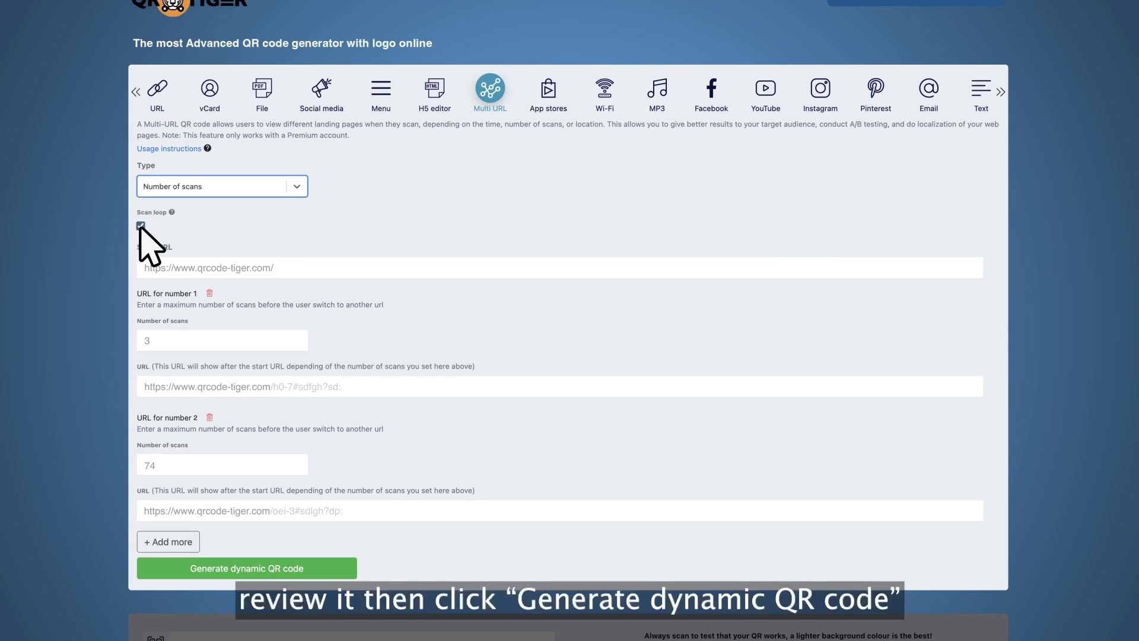
{"action": "left_click", "coordinate": [315, 568]}
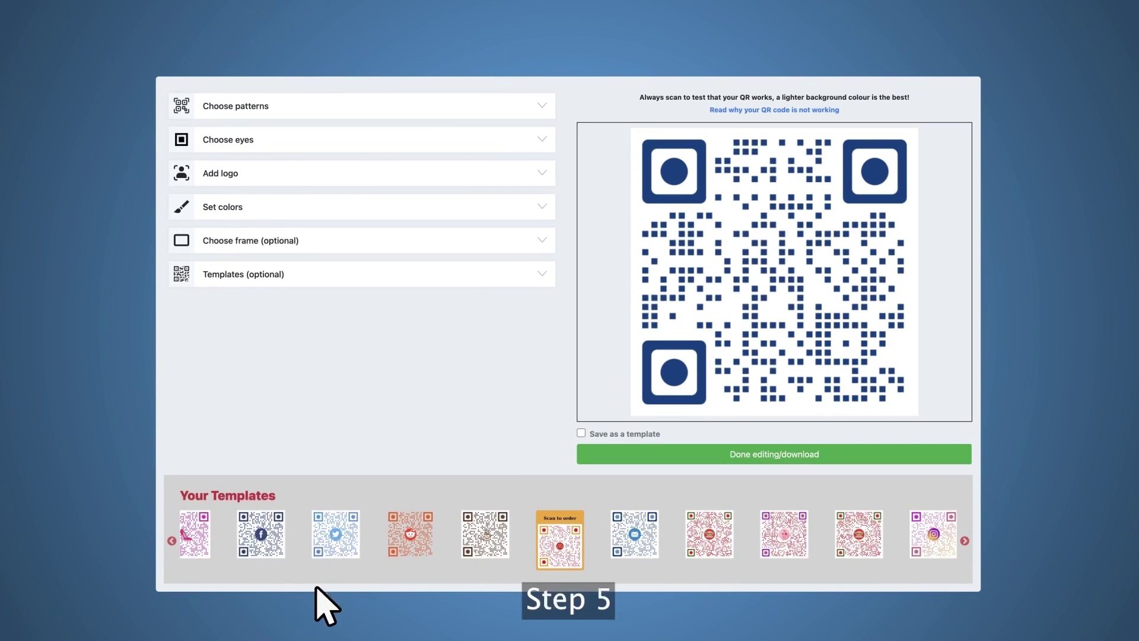
Give the code diamond modules, rounded-square eye centres and the SCAN ME logo.
{"action": "left_click", "coordinate": [539, 107]}
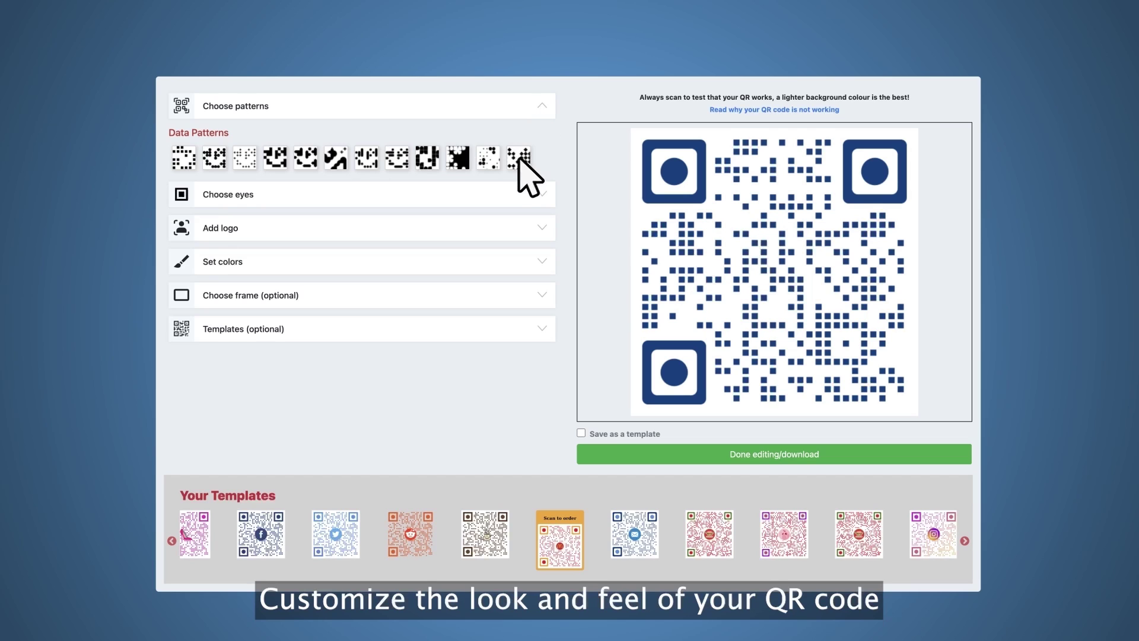
{"action": "left_click", "coordinate": [519, 158]}
{"action": "left_click", "coordinate": [533, 110]}
{"action": "left_click", "coordinate": [505, 146]}
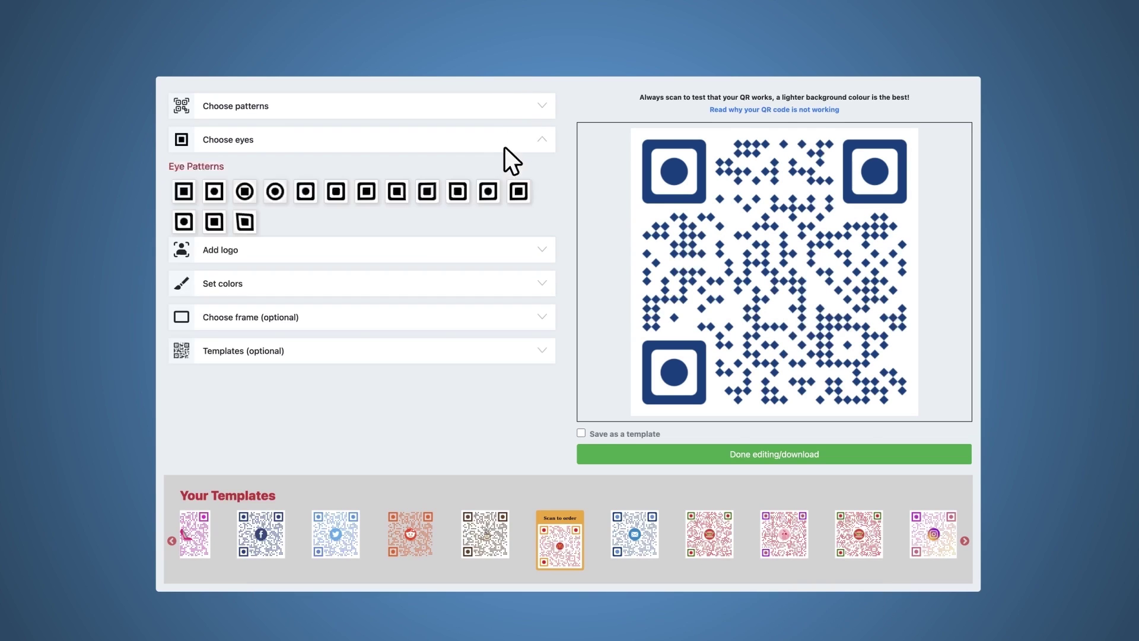
{"action": "left_click", "coordinate": [441, 139]}
{"action": "left_click", "coordinate": [384, 174]}
{"action": "left_click", "coordinate": [322, 333]}
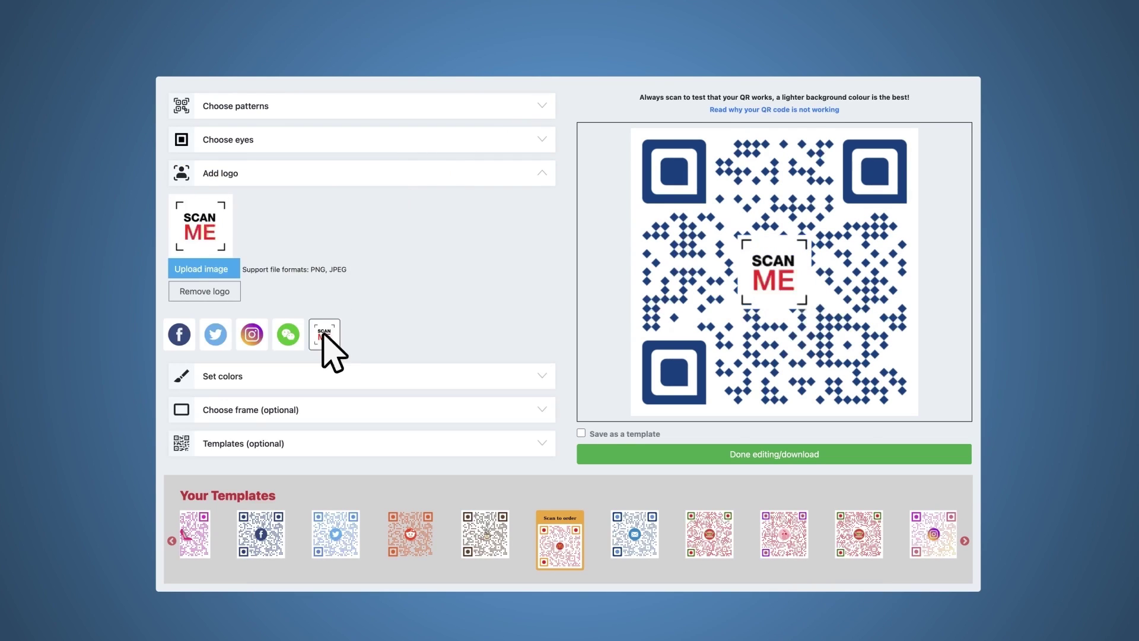
{"action": "left_click", "coordinate": [380, 181]}
Color the code as a black-to-red gradient with red outer eyes and black eye centres.
{"action": "left_click", "coordinate": [392, 208]}
{"action": "left_click", "coordinate": [289, 262]}
{"action": "left_click", "coordinate": [180, 346]}
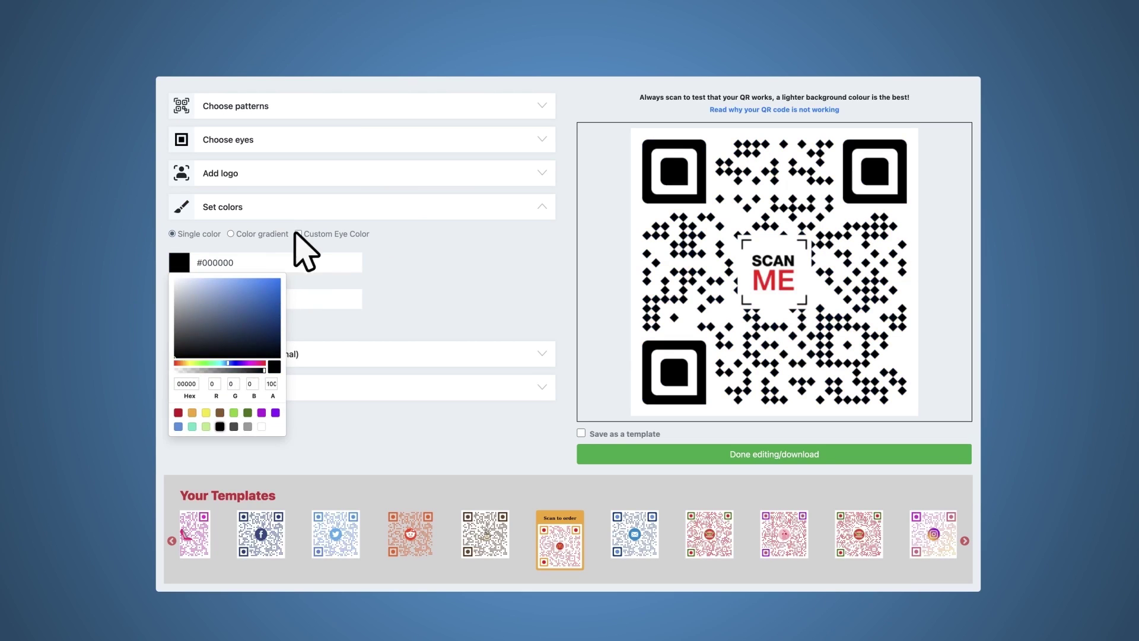
{"action": "left_click", "coordinate": [298, 234]}
{"action": "left_click", "coordinate": [279, 297]}
{"action": "left_click", "coordinate": [178, 450]}
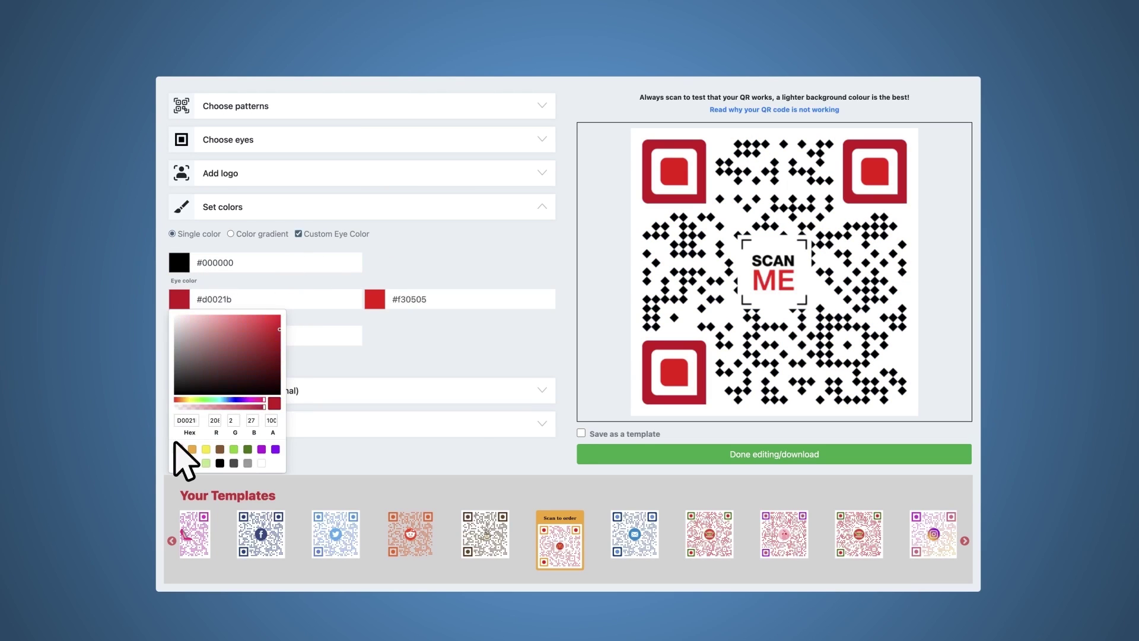
{"action": "left_click", "coordinate": [374, 299]}
{"action": "left_click", "coordinate": [415, 463]}
{"action": "left_click", "coordinate": [231, 233]}
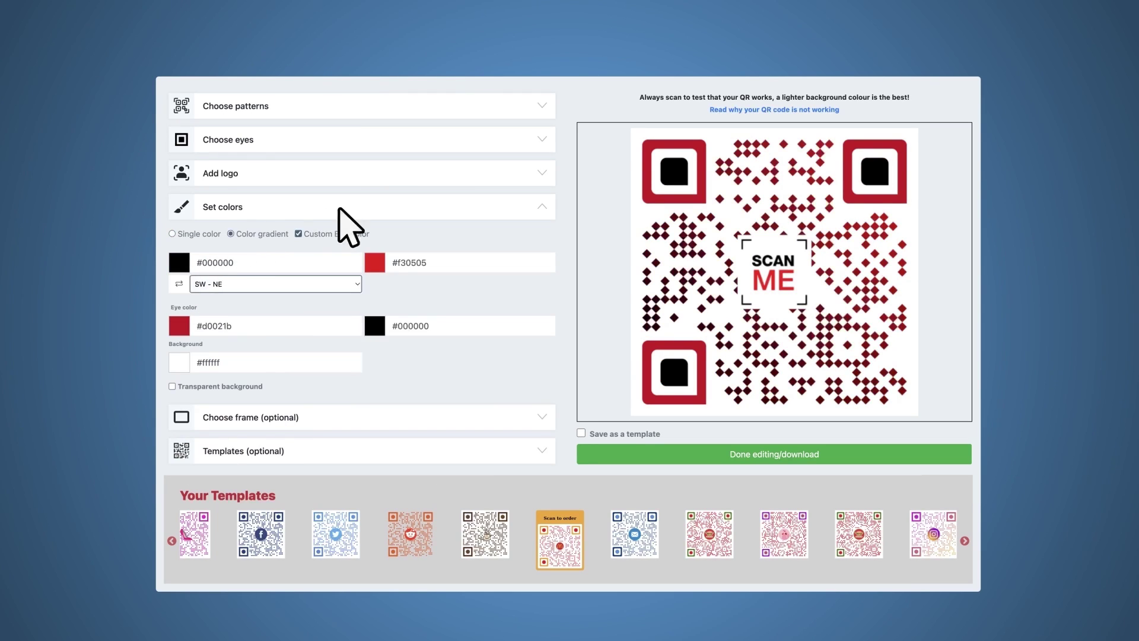
{"action": "left_click", "coordinate": [333, 205]}
Wrap the code in the blob frame with a blue-to-red gradient.
{"action": "left_click", "coordinate": [297, 240]}
{"action": "left_click", "coordinate": [202, 351]}
{"action": "left_click", "coordinate": [230, 394]}
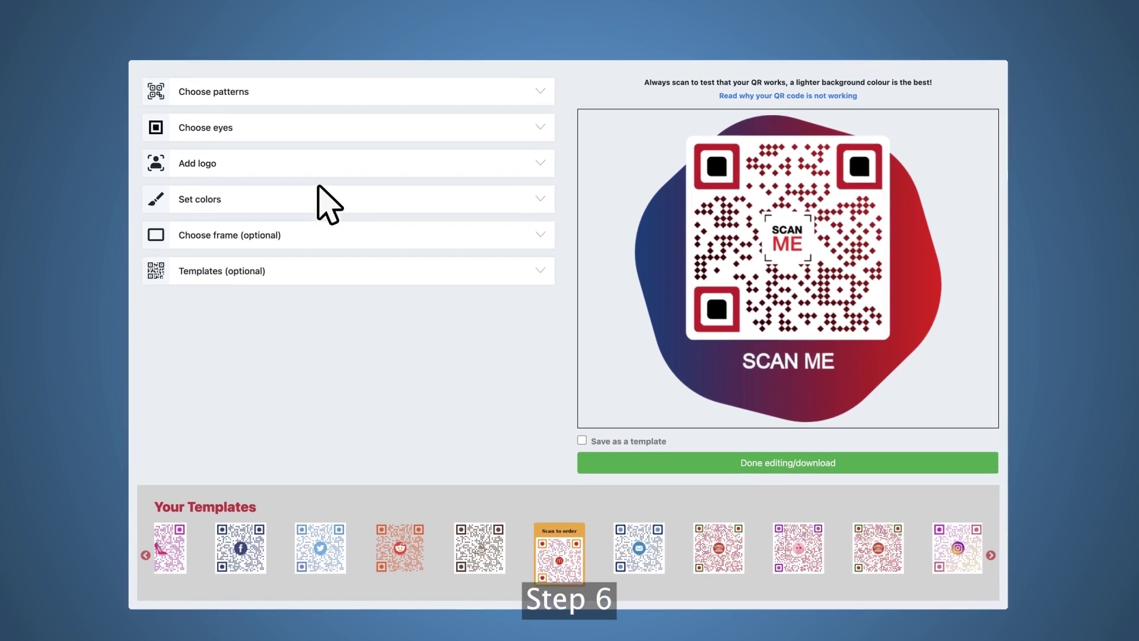